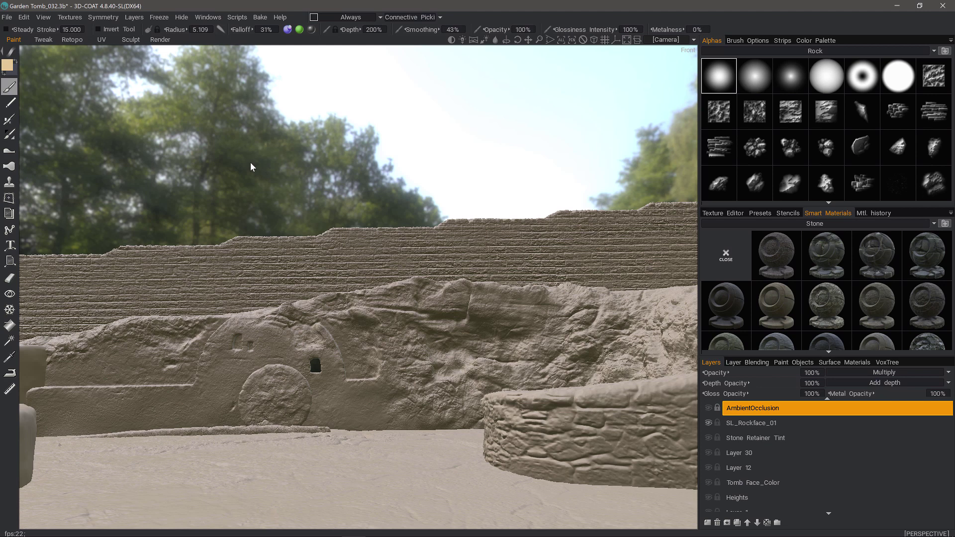
Step: Make Stone_Wall_001 the active sculpt object with Clean Clay at radius 8.682, depth 62%
left_click(131, 39)
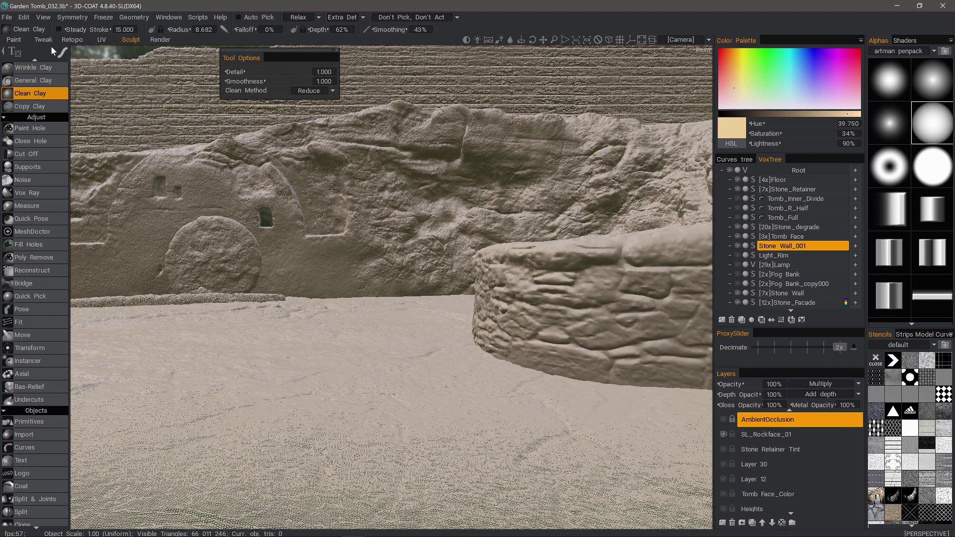
Step: Switch to the Paint room, orbit along the tomb wall and check brush depth and smoothing
left_click(17, 39)
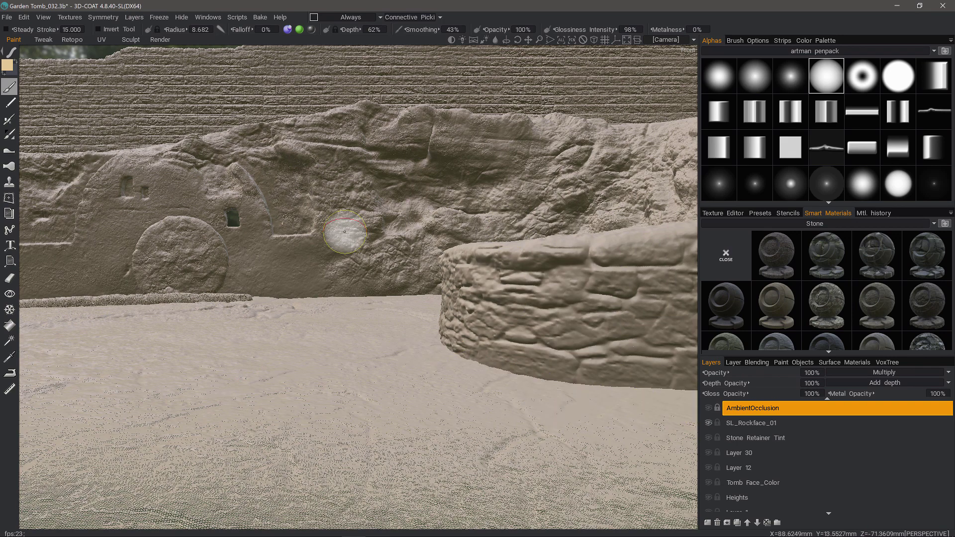
left_click_drag(347, 230, 95, 287, "alt")
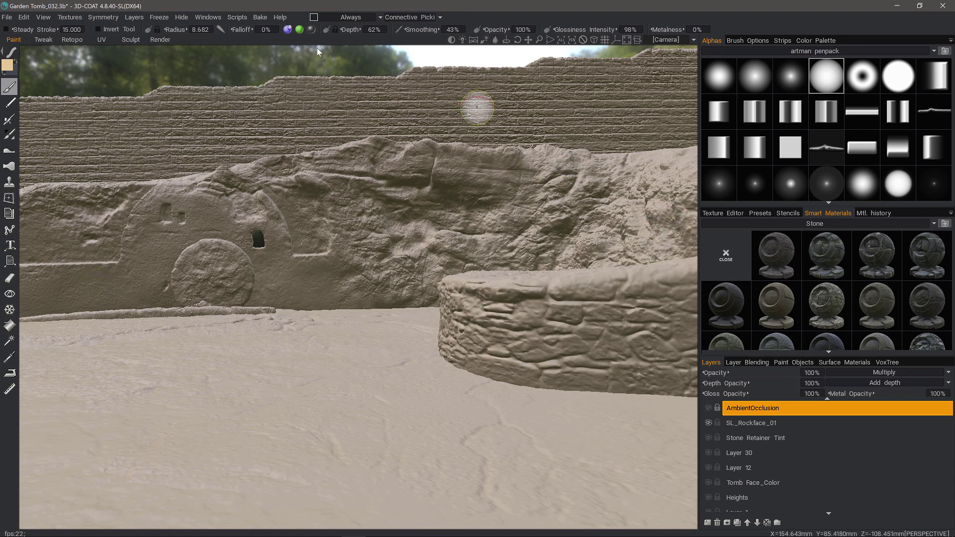
mouse_move(311, 32)
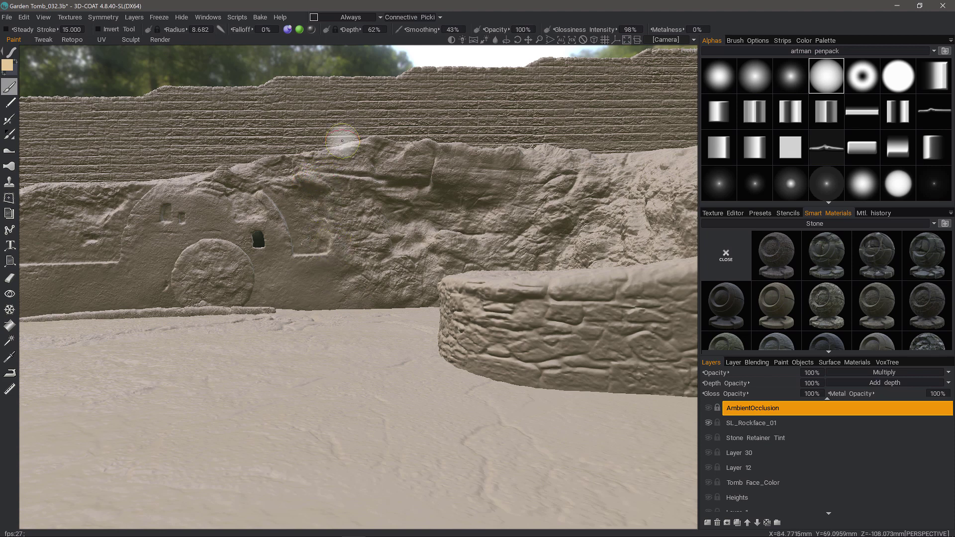
right_click(301, 82)
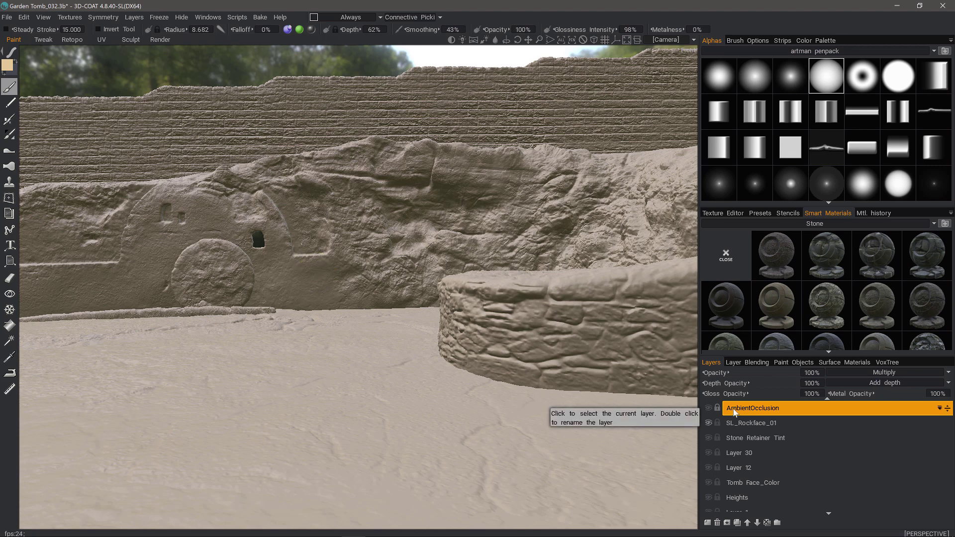
Step: Return to Paint from Sculpt, browse the Stone smart materials and paint a test stroke on the tomb face
left_click(130, 39)
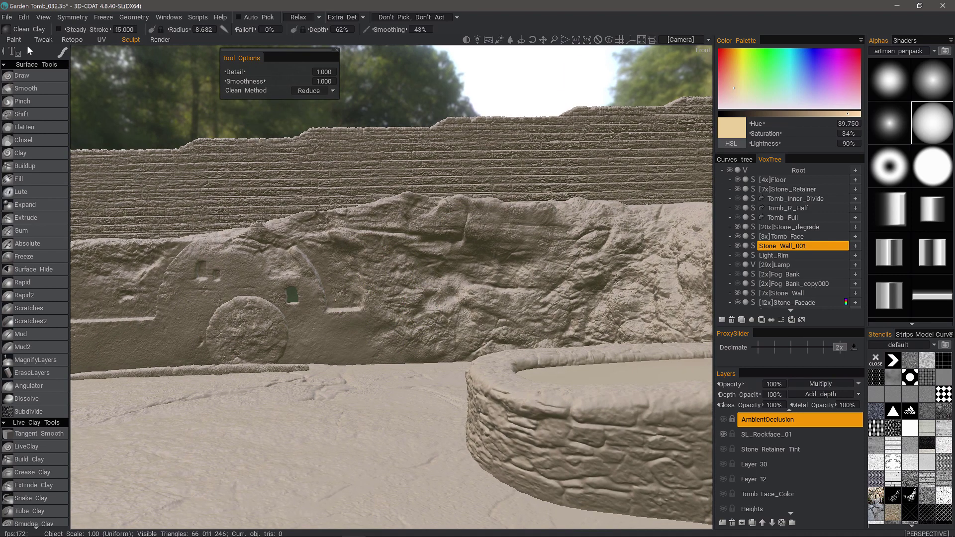
left_click(14, 40)
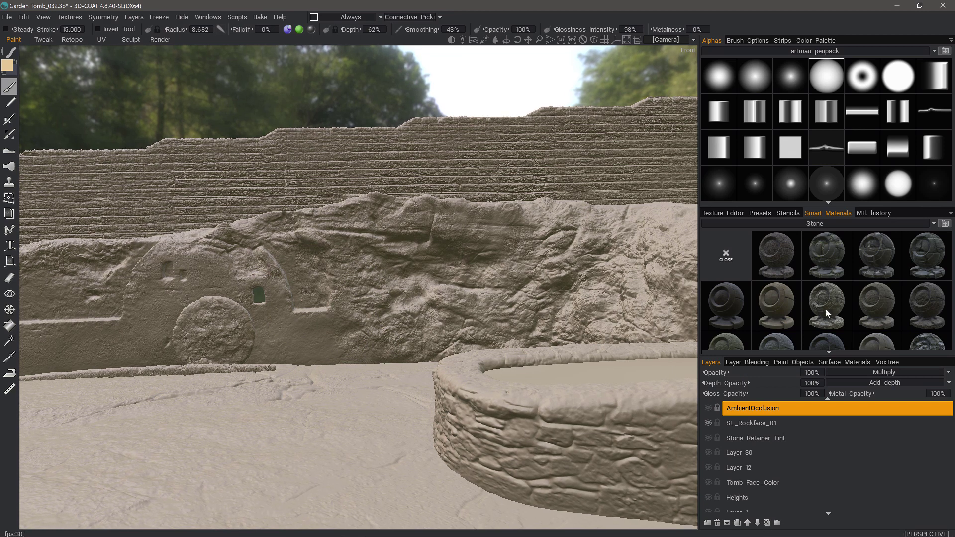
scroll(832, 318, "down", 1)
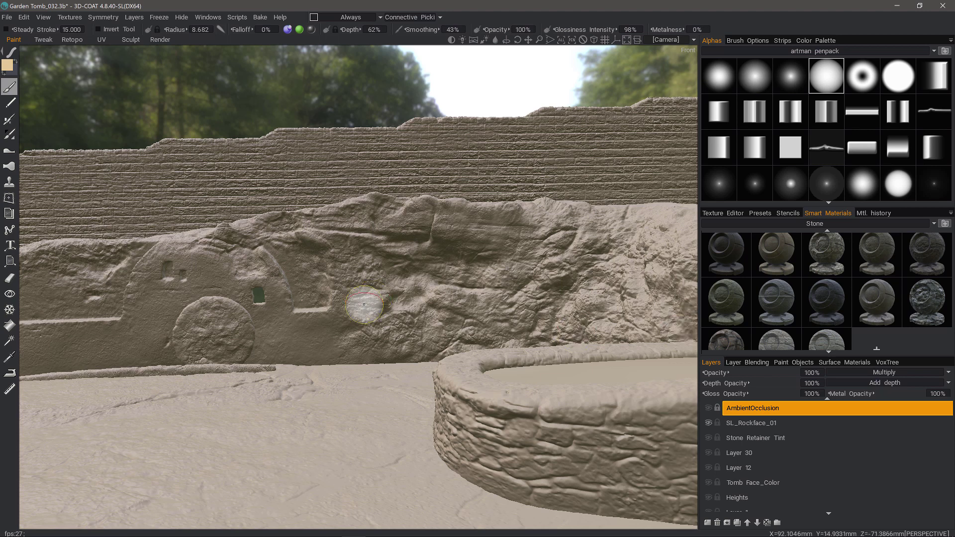
left_click_drag(262, 247, 292, 301)
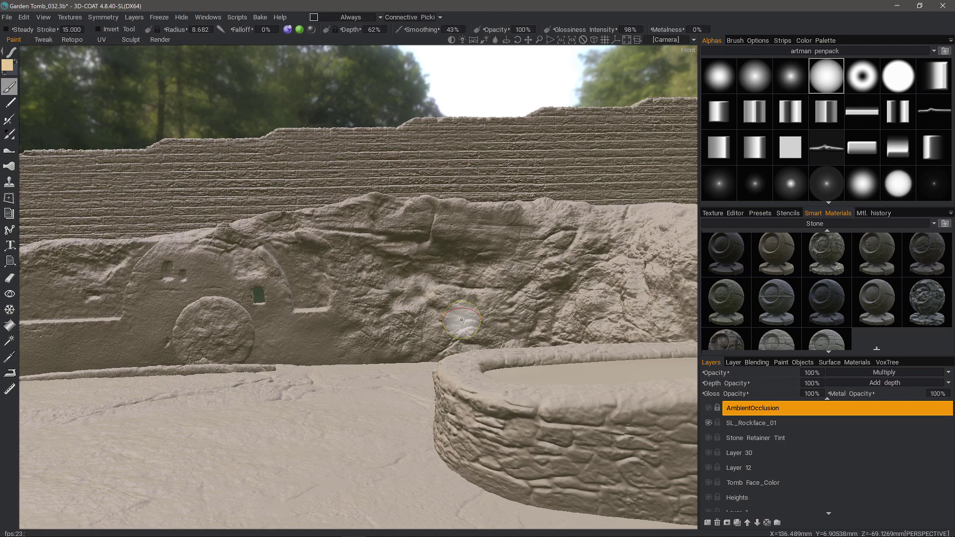
Step: Show the Tomb Face retopo mesh and its UVs in Retopo, closing the Bake menu unused
left_click(72, 39)
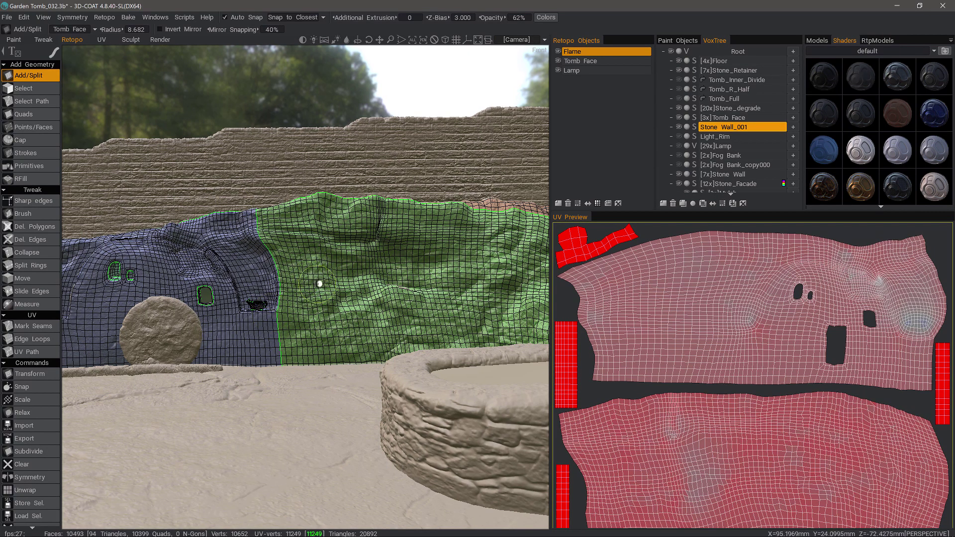
left_click_drag(319, 284, 287, 304, "alt")
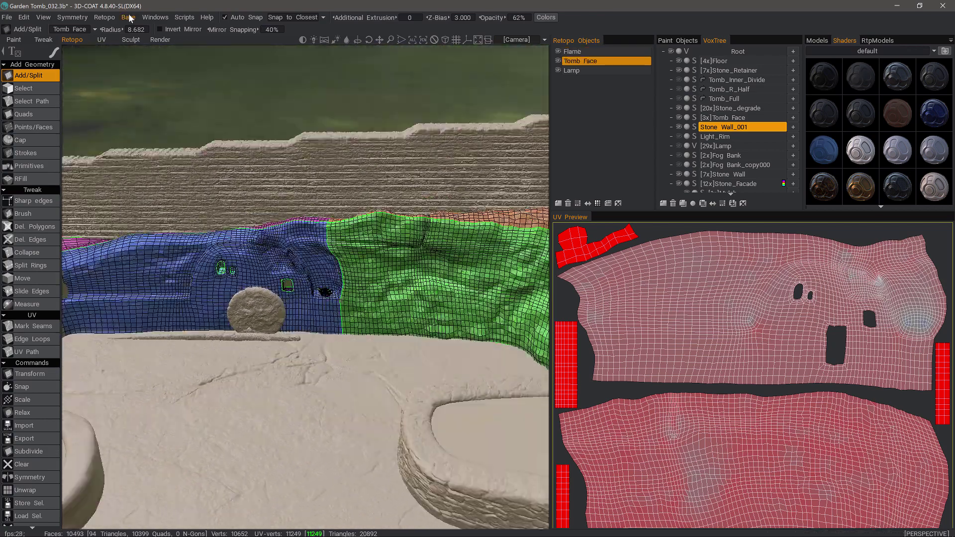
left_click(129, 18)
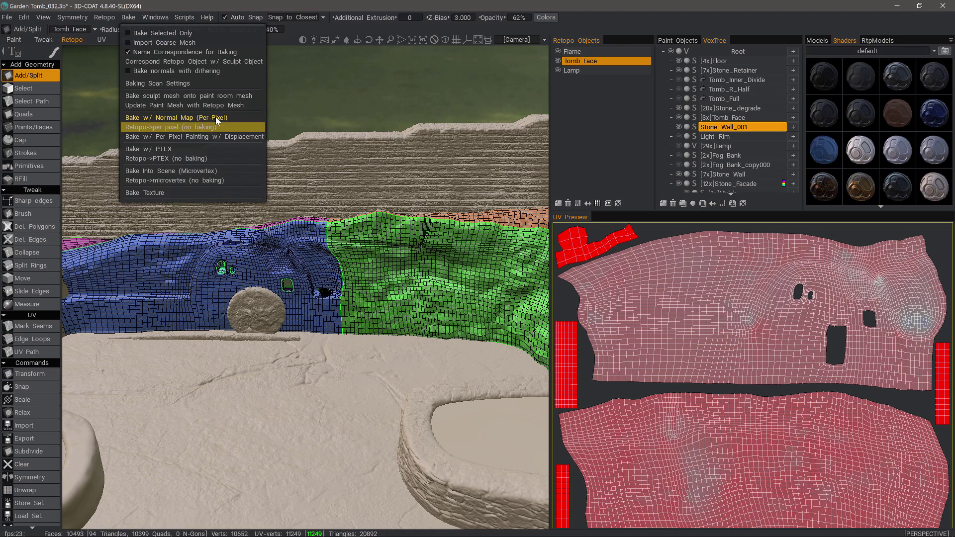
key("Escape")
middle_click_drag(348, 254, 367, 277)
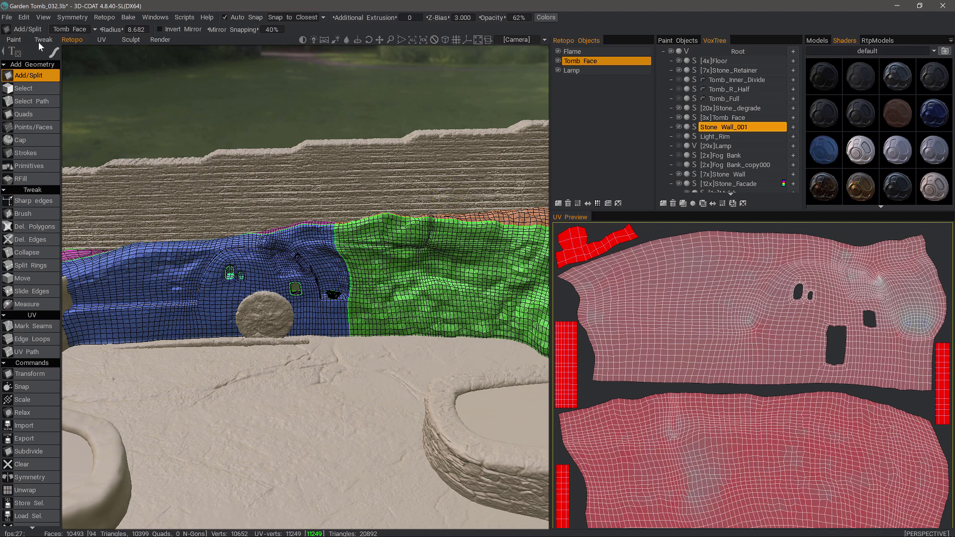
Step: Back in the Paint room, step through the paint layers one by one
left_click(19, 39)
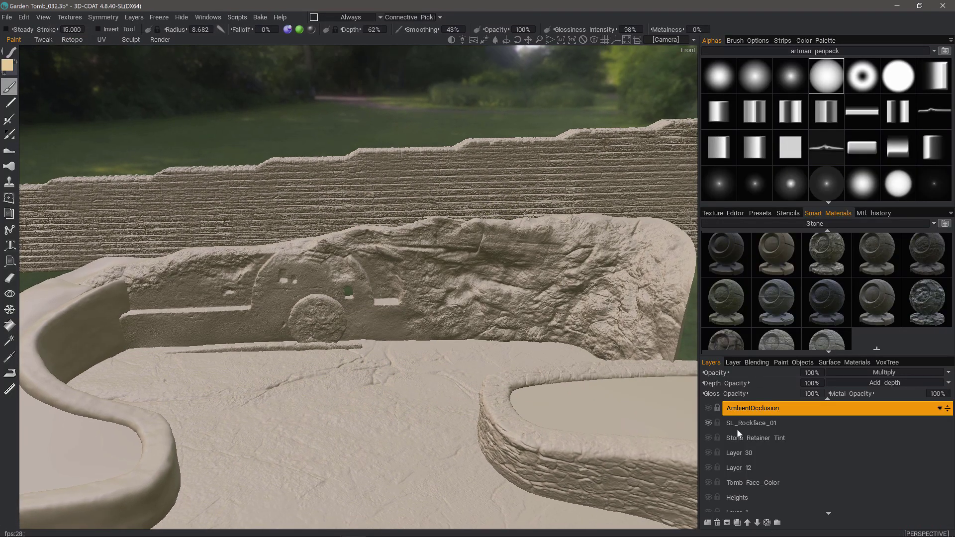
left_click(739, 453)
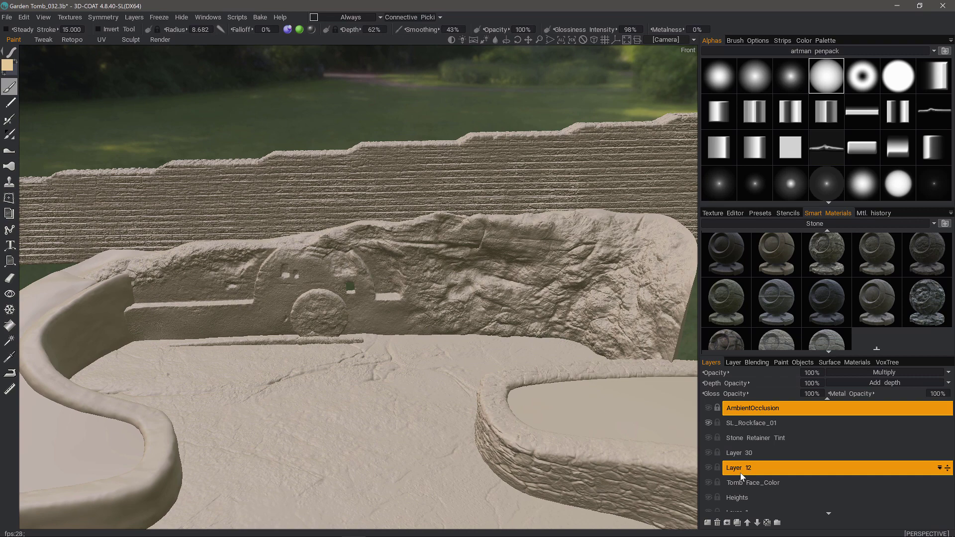
left_click(735, 438)
left_click(739, 423)
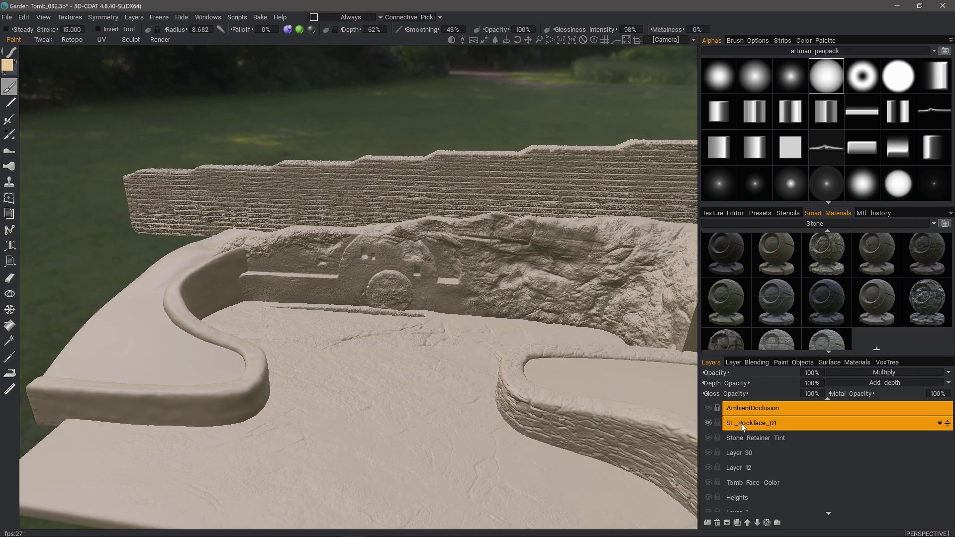
left_click(735, 411)
Step: Toggle SL_Rockface_01, leave only AmbientOcclusion selected, and view the retaining wall from above
left_click(740, 424, "ctrl")
left_click(735, 423, "ctrl")
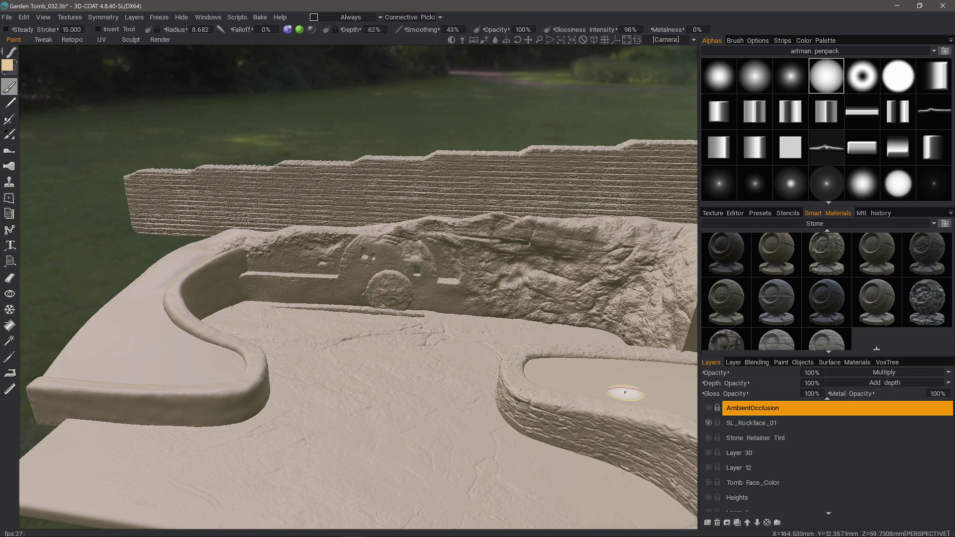
left_click(733, 423, "ctrl")
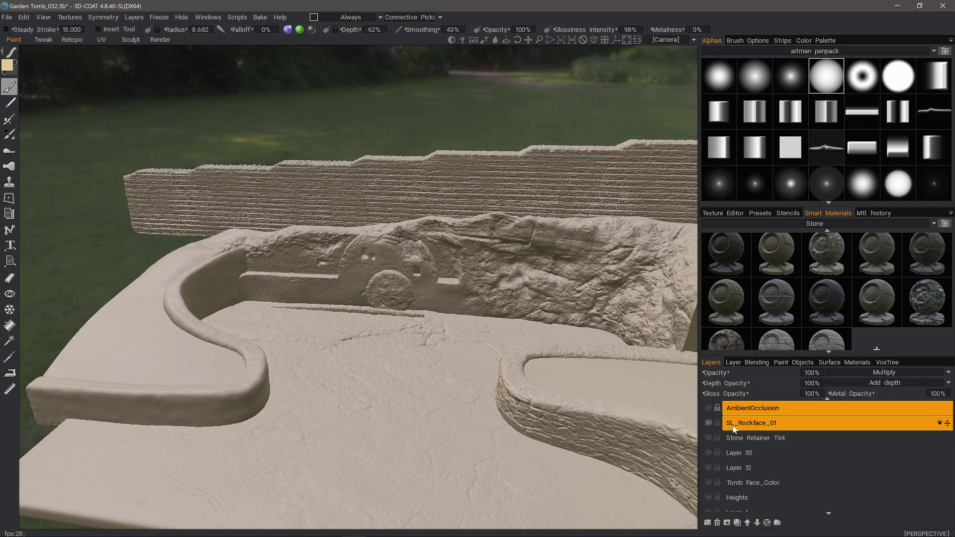
left_click(734, 424, "ctrl")
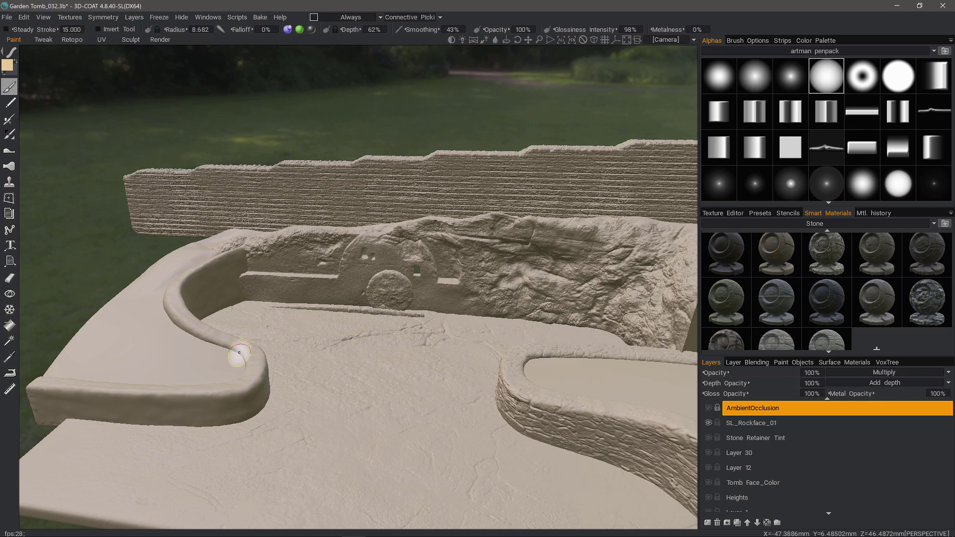
mouse_move(207, 388)
right_mouse_down()
mouse_move(203, 377)
mouse_move(197, 396)
mouse_move(125, 333)
right_mouse_up()
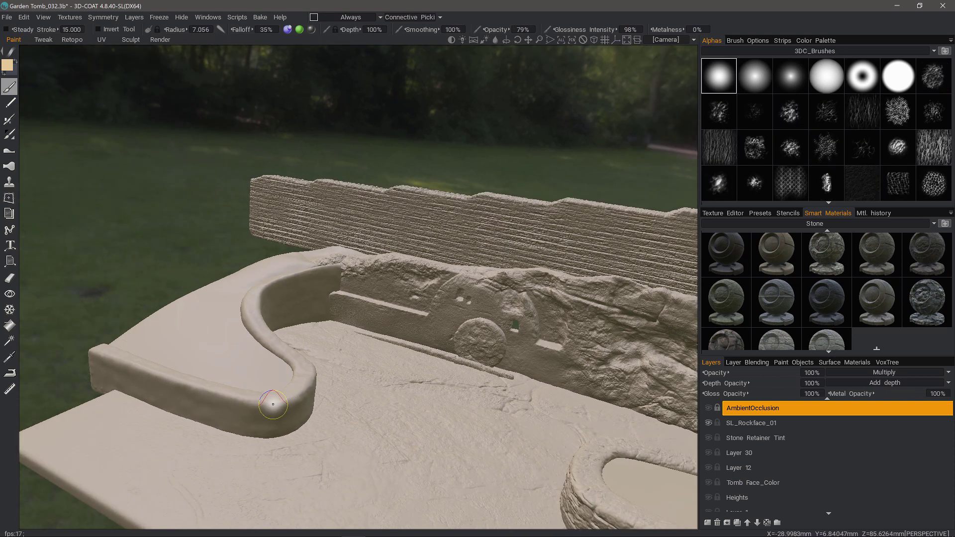
Step: Add a new paint layer and rename Layer 37 to SL_L_RetainerWall_VP
left_click(707, 523)
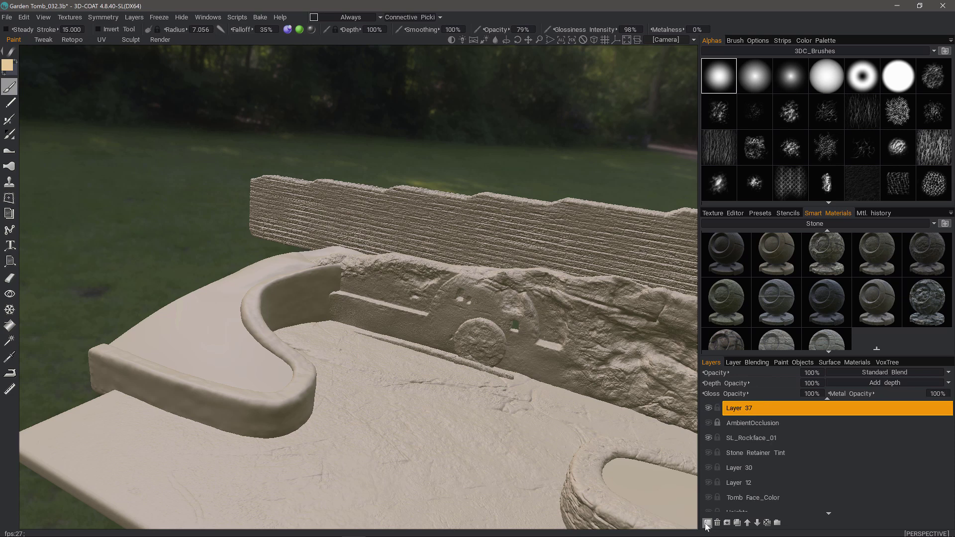
double_click(744, 410)
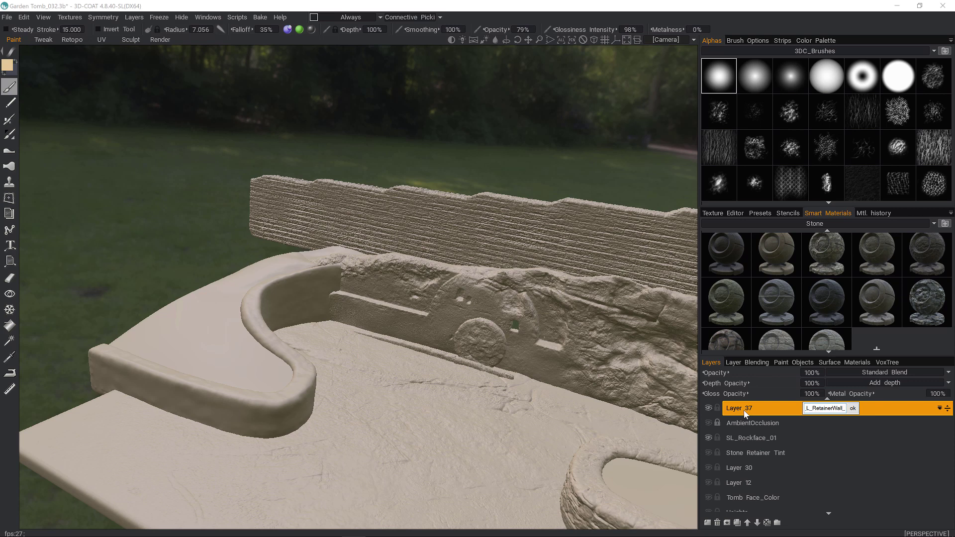
type("VP")
left_click(853, 409)
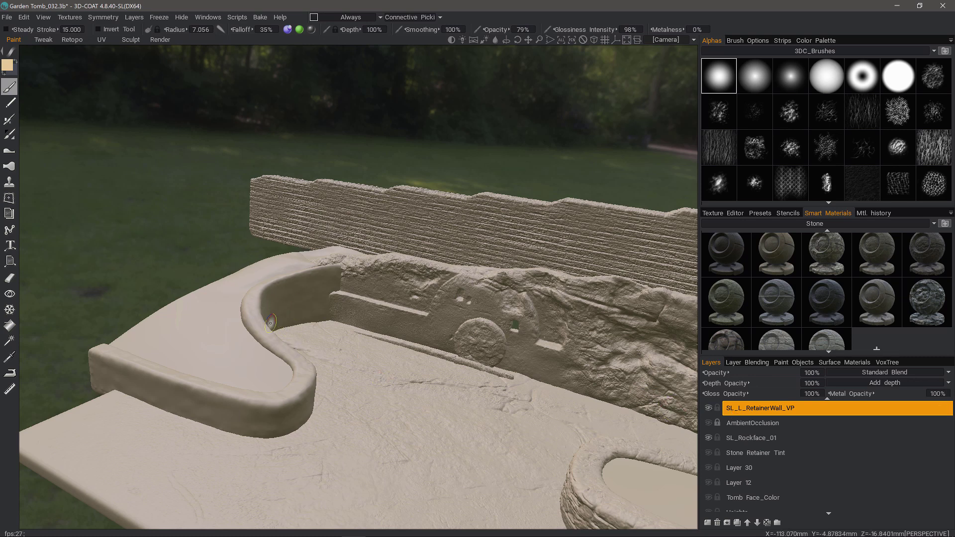
Step: In the VoxTree, select Stone_Retainer, then scroll down and select the Stone_Facade object
left_click(888, 363)
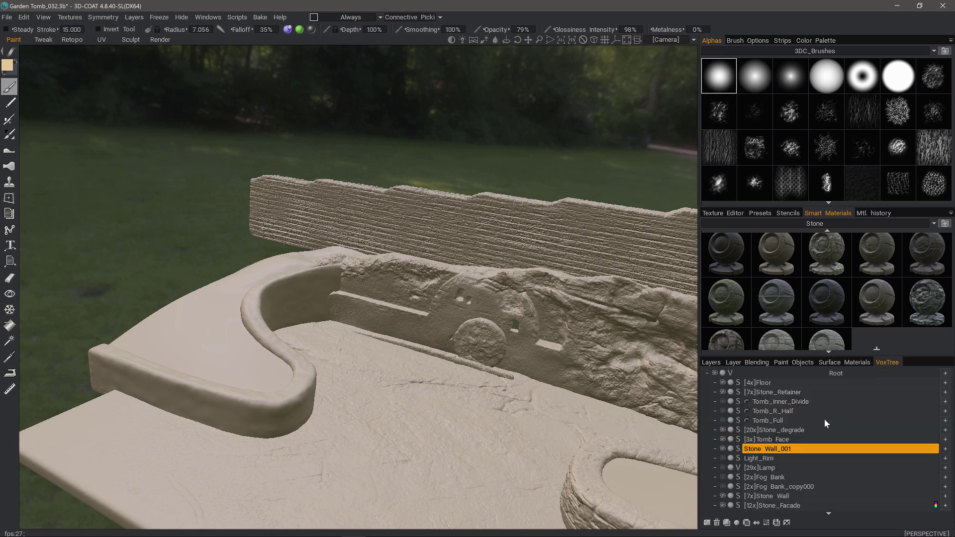
left_click(816, 392)
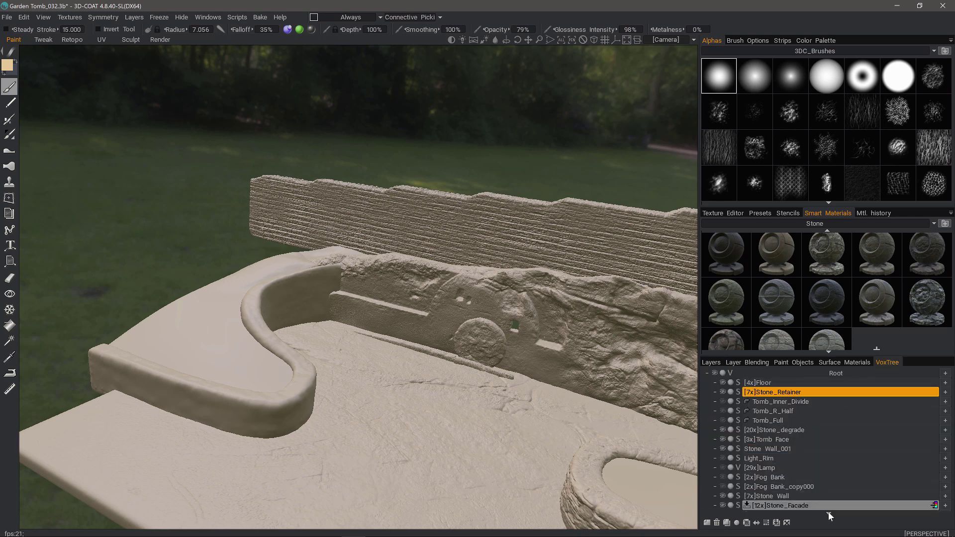
scroll(828, 513, "down", 2)
left_click(723, 474)
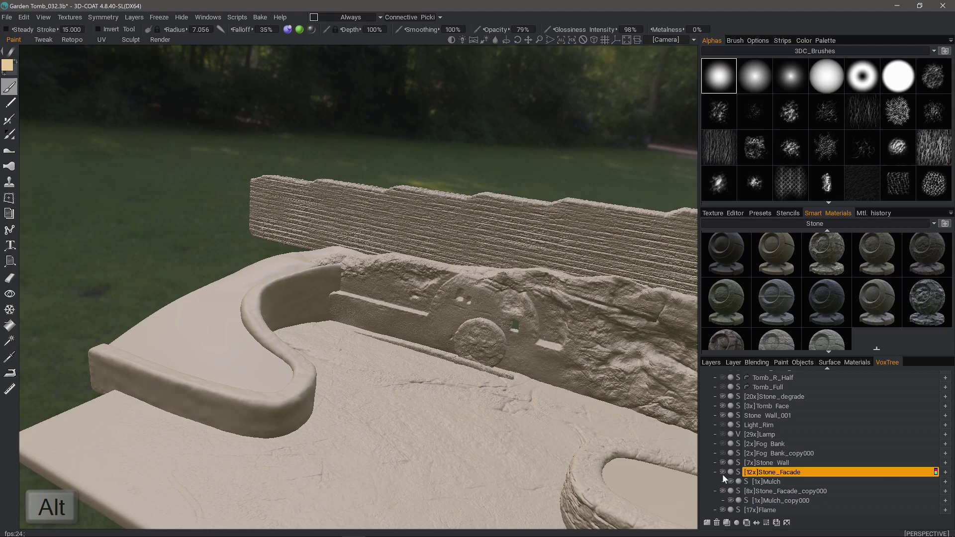
Step: Hide everything except Stone_Facade and orbit until the wall's full S-shape is framed
left_click(722, 472, "alt")
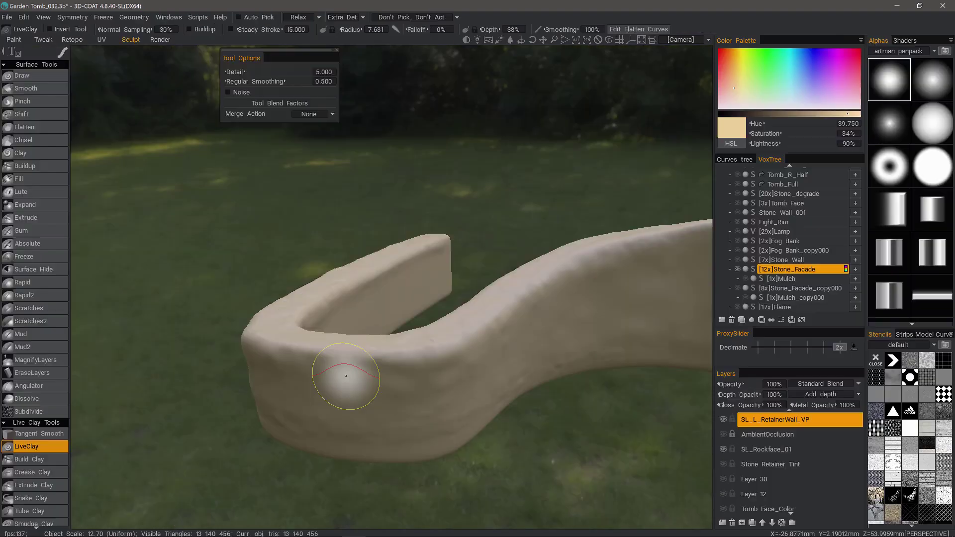
scroll(346, 376, "up", 5)
scroll(416, 360, "down", 3)
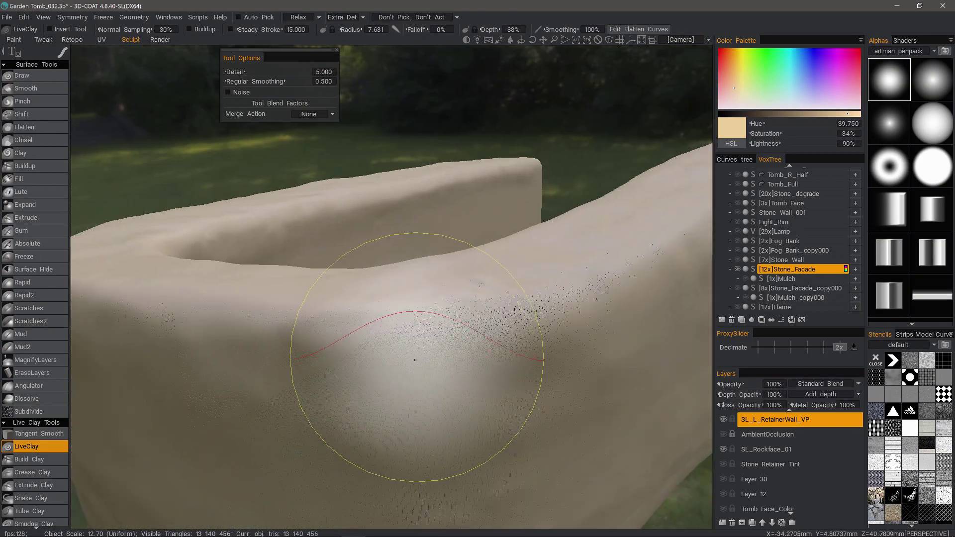
mouse_move(394, 380)
right_mouse_down()
mouse_move(469, 337)
mouse_move(470, 359)
mouse_move(355, 389)
right_mouse_up()
scroll(404, 379, "down", 3)
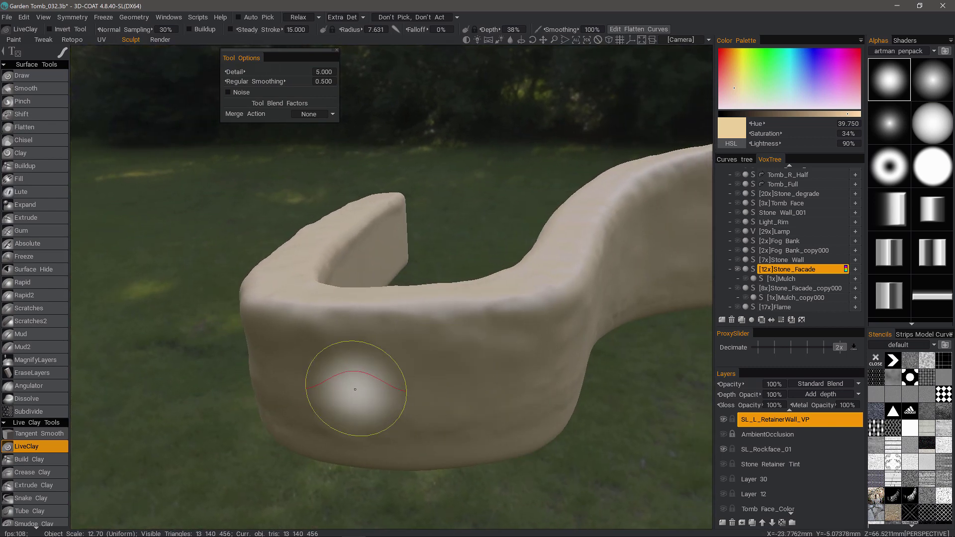
right_click_drag(362, 351, 278, 315)
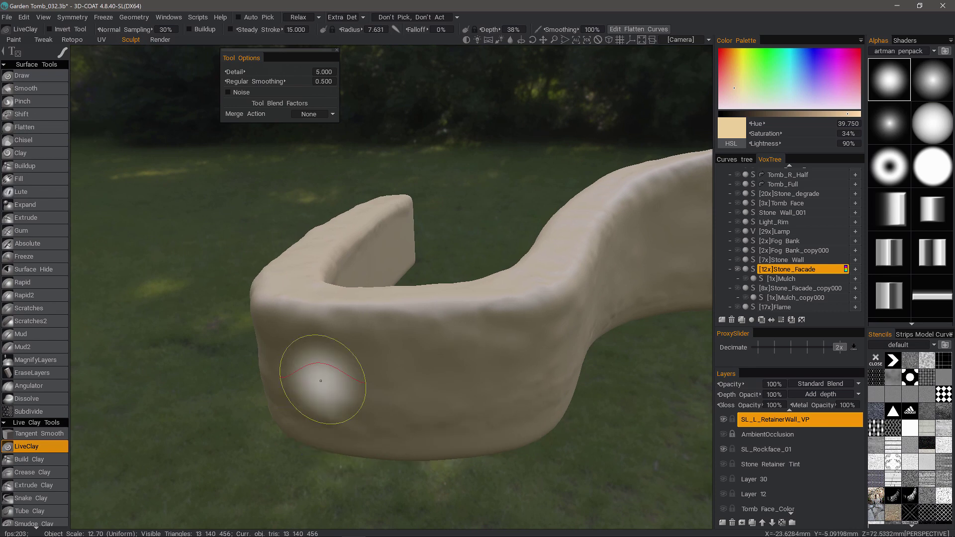
mouse_move(320, 384)
right_mouse_down()
mouse_move(347, 220)
mouse_move(678, 166)
mouse_move(243, 397)
mouse_move(261, 401)
mouse_move(109, 386)
right_mouse_up()
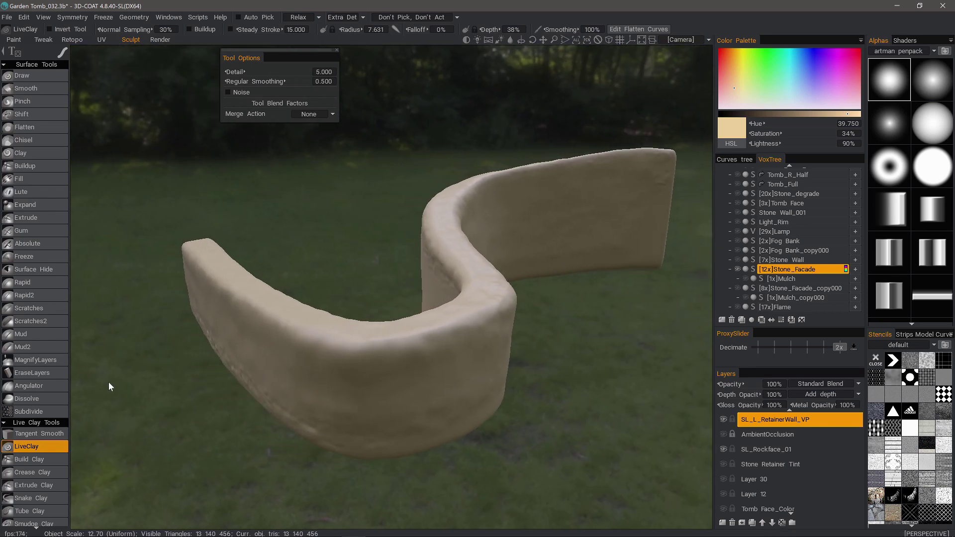
Step: Activate the Subdivide tool in Subdivide Frozen Area mode with brush radius 7.735
left_click(36, 412)
mouse_move(73, 393)
right_mouse_down()
mouse_move(244, 266)
mouse_move(223, 275)
right_mouse_up()
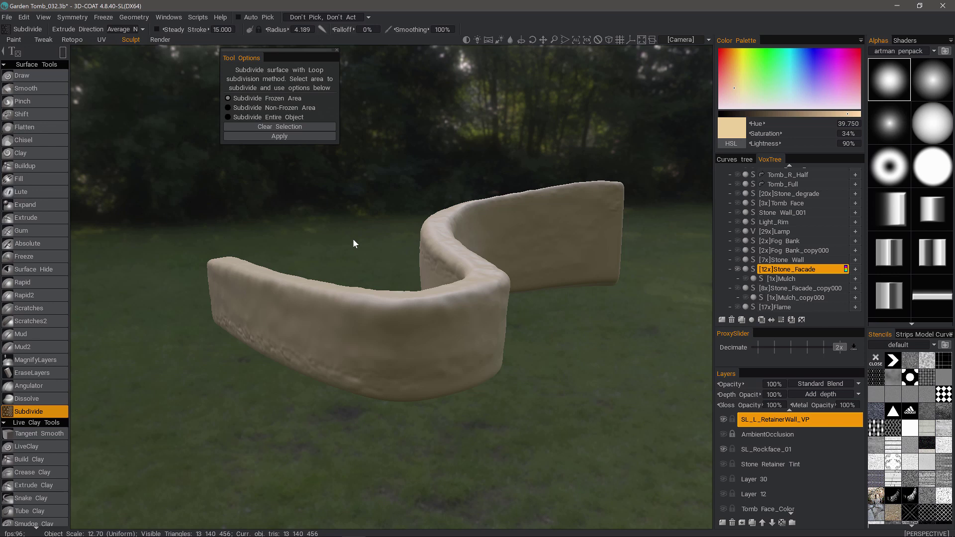
key("ctrl+d")
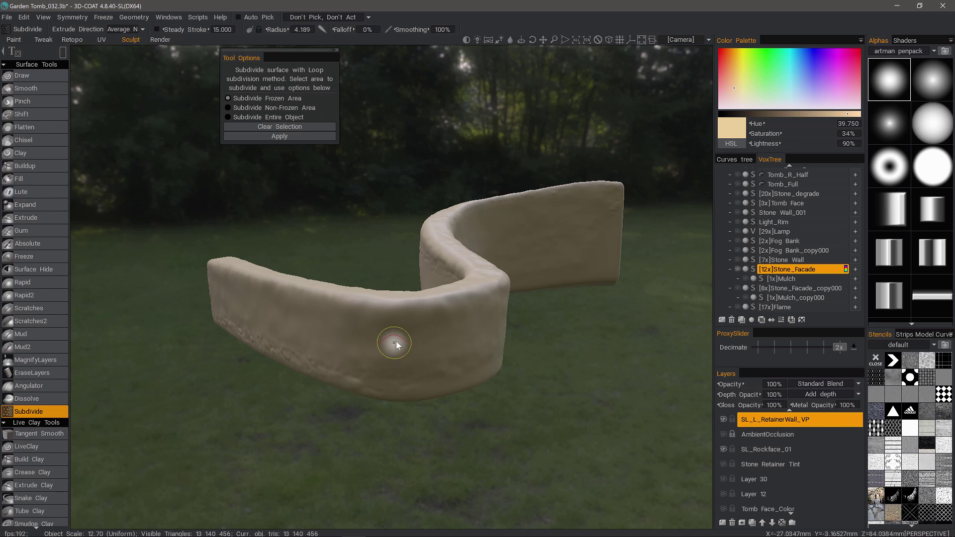
right_click_drag(395, 341, 413, 341)
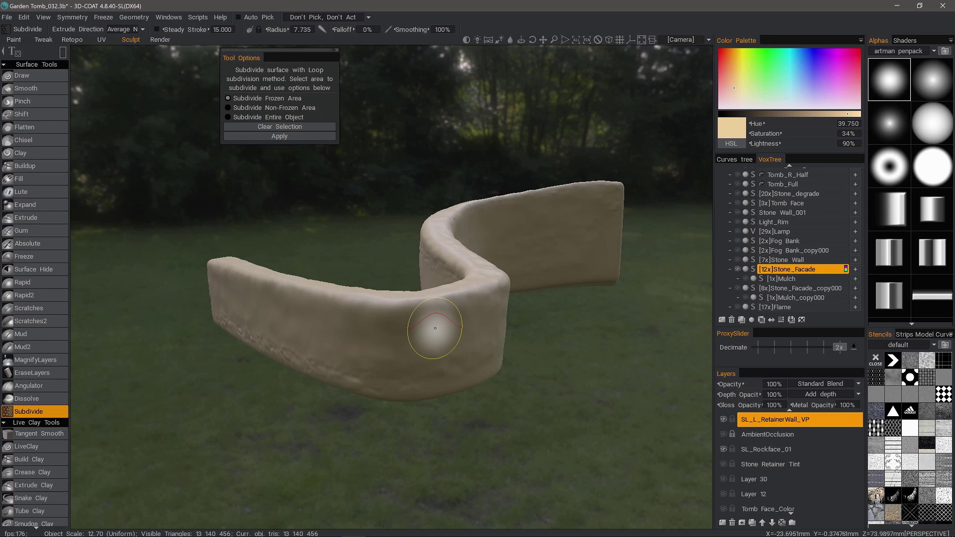
scroll(421, 331, "up", 2)
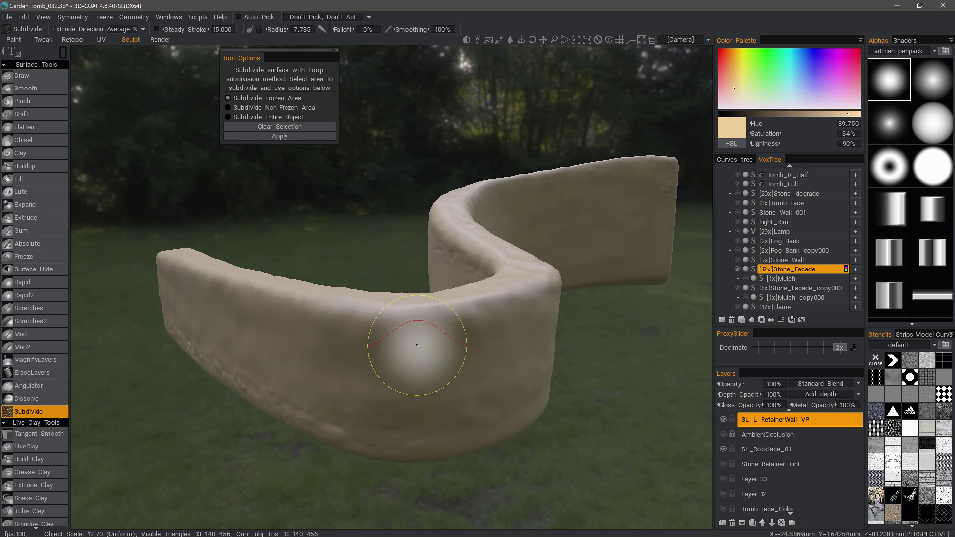
Step: Lower LiveClay depth toward zero, switch to the Draw brush, then enter the Paint room with Ctrl+1
left_click(46, 448)
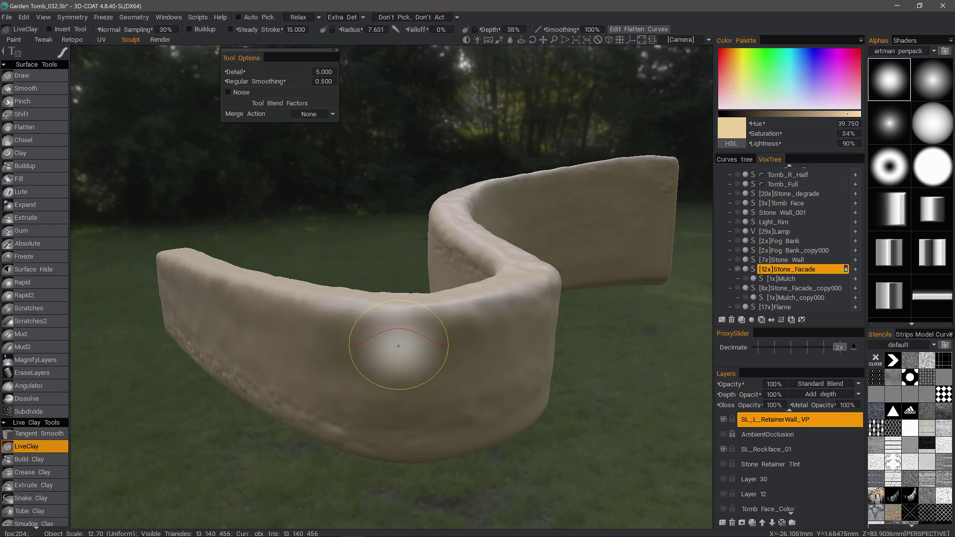
right_click_drag(401, 345, 398, 375)
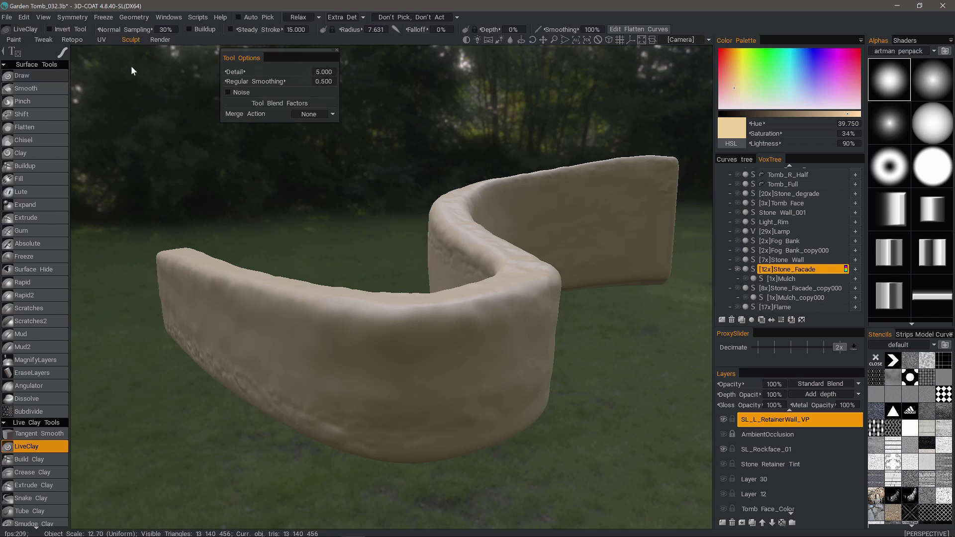
key("d")
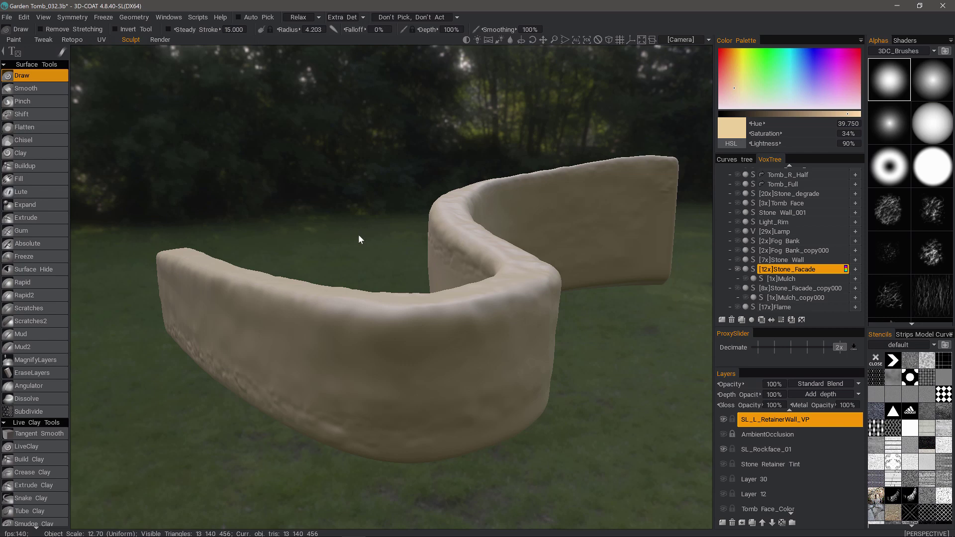
key("ctrl+1")
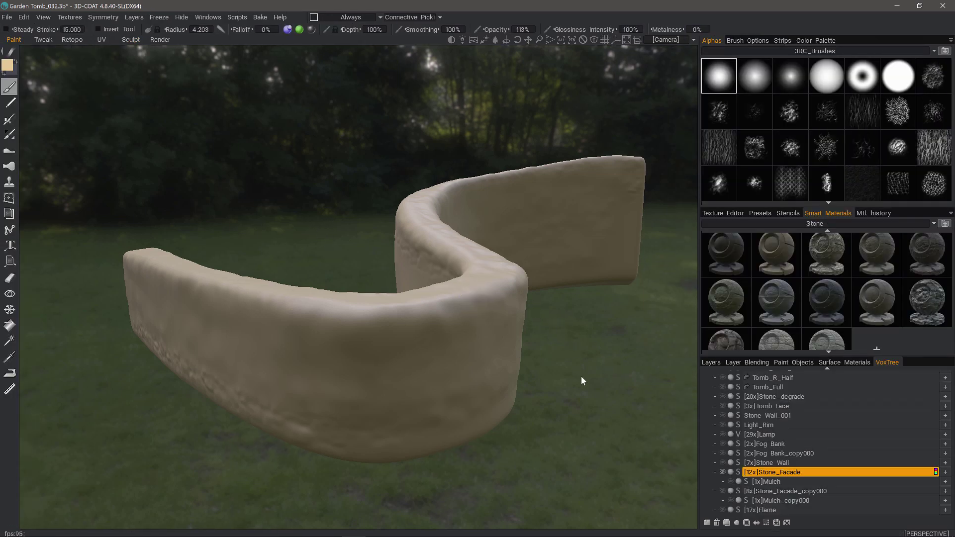
Step: Orbit around the wall and load a Stone smart material showing Cube Mapping preview options
mouse_move(582, 377)
left_mouse_down()
mouse_move(668, 459)
mouse_move(384, 330)
left_mouse_up()
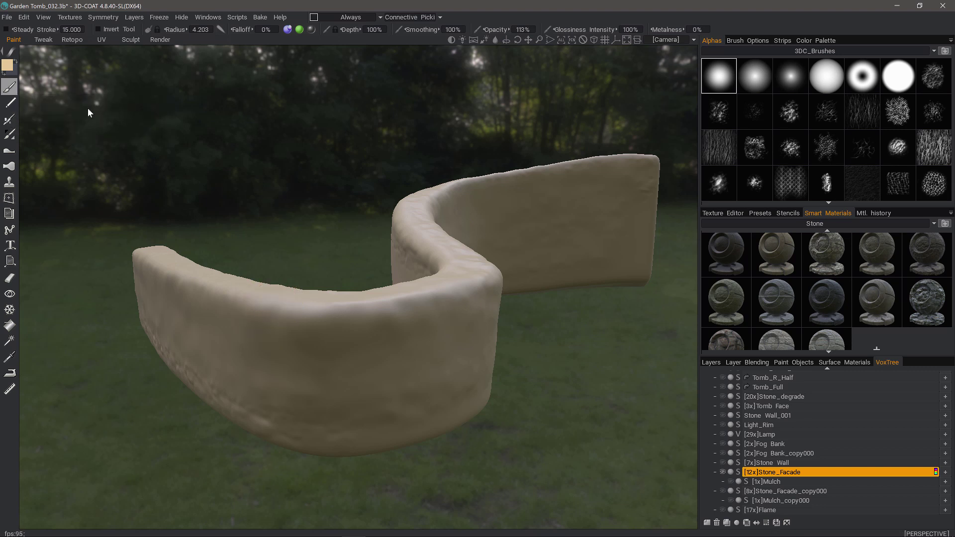
mouse_move(11, 52)
Step: Pick a Stone smart material and target the SL_L_RetainerWall_VP layer
left_click(731, 340)
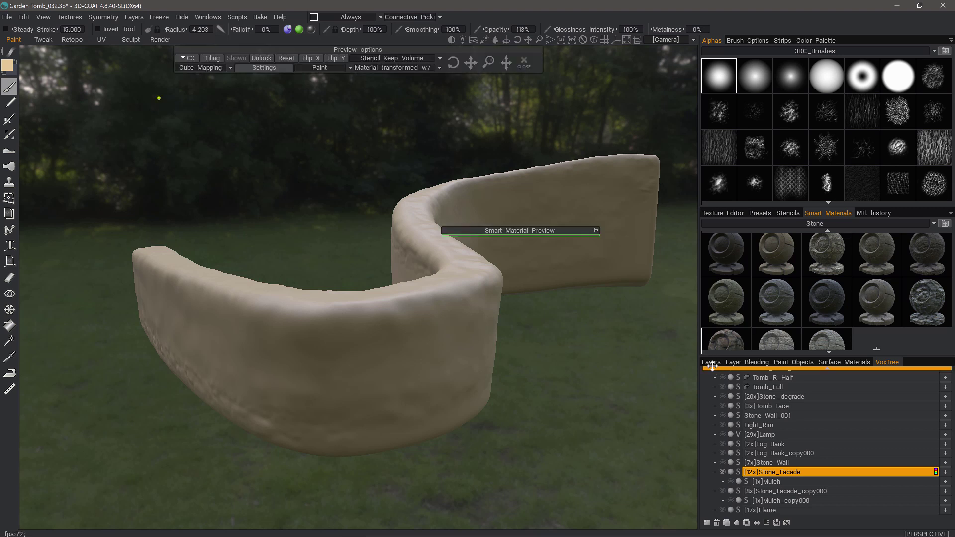
left_click(711, 362)
left_click(739, 427)
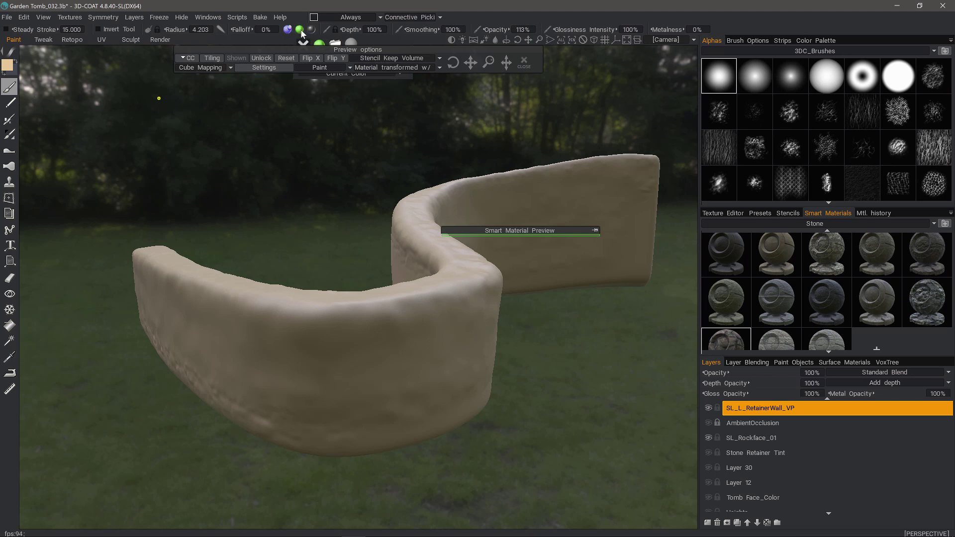
Step: Pin the Smart Material Preview window and move it over the wall's front curve
mouse_move(312, 35)
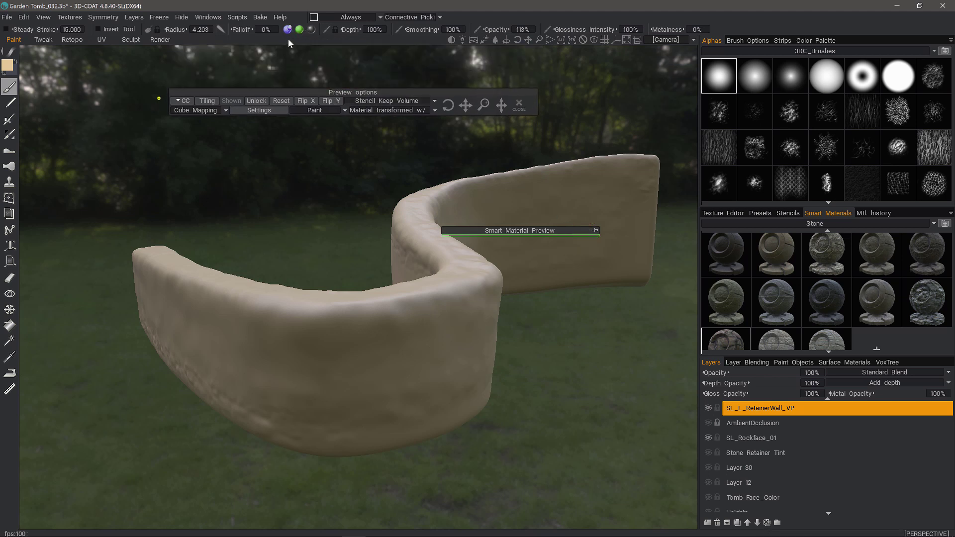
left_click(596, 231)
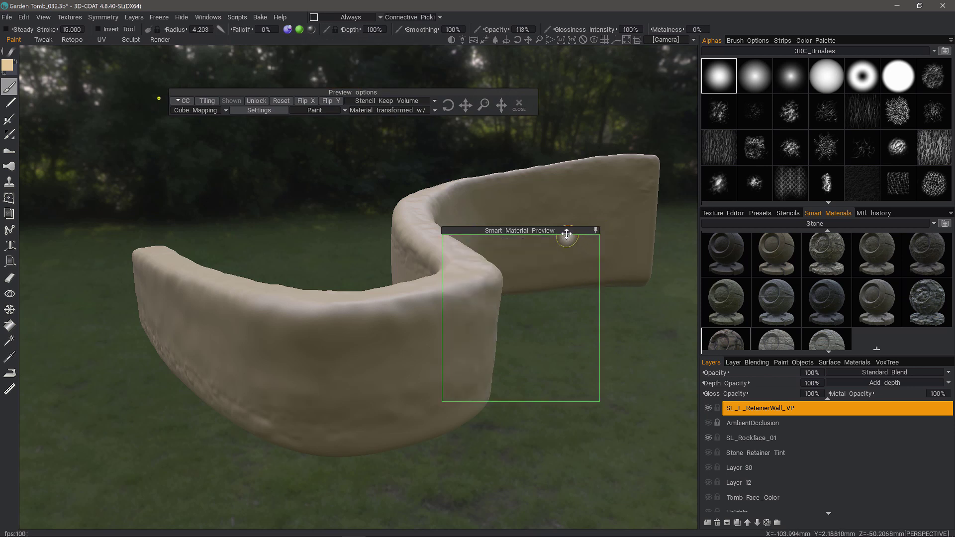
left_click_drag(564, 227, 426, 251)
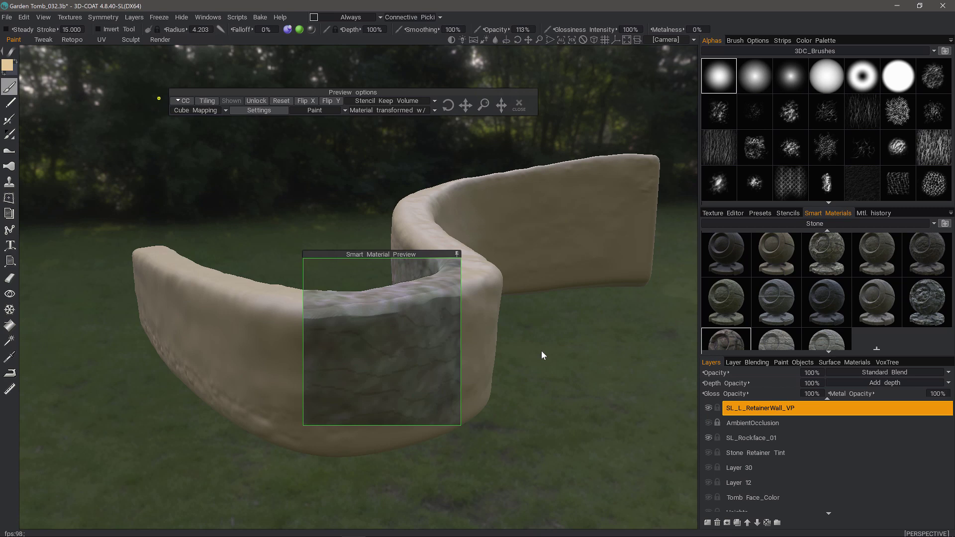